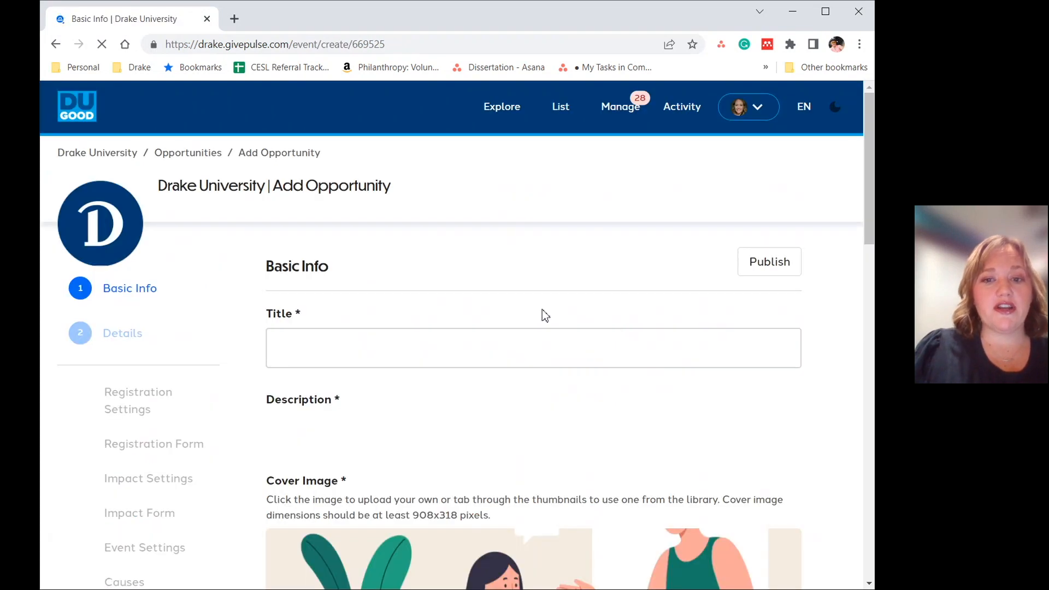
# - Title the new opportunity "Event Title" and enter "Sample" as its description
pyautogui.scroll(-2, 542, 310)
pyautogui.scroll(1, 515, 236)
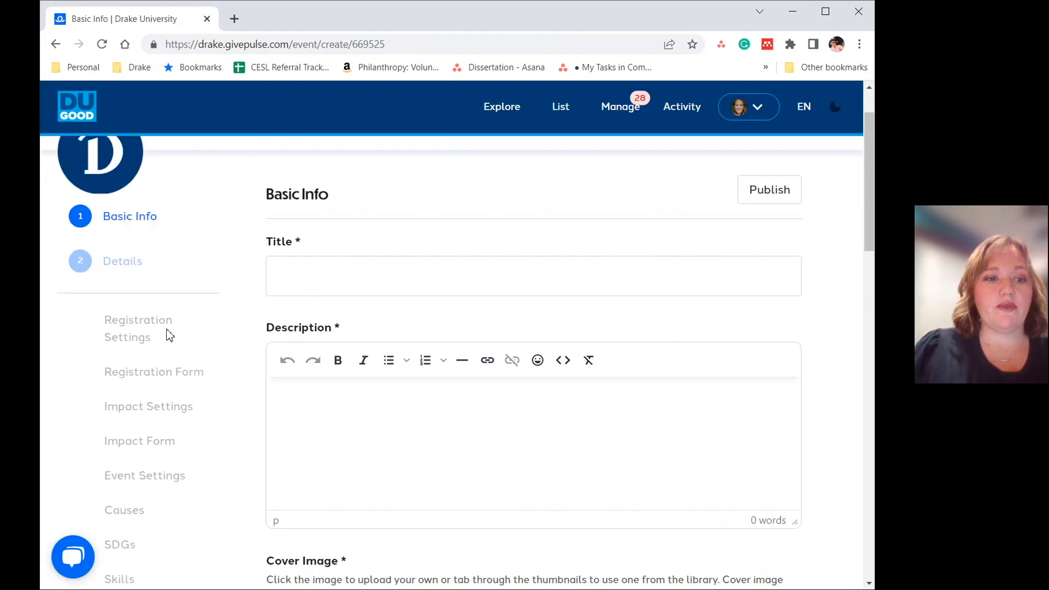
pyautogui.click(340, 266)
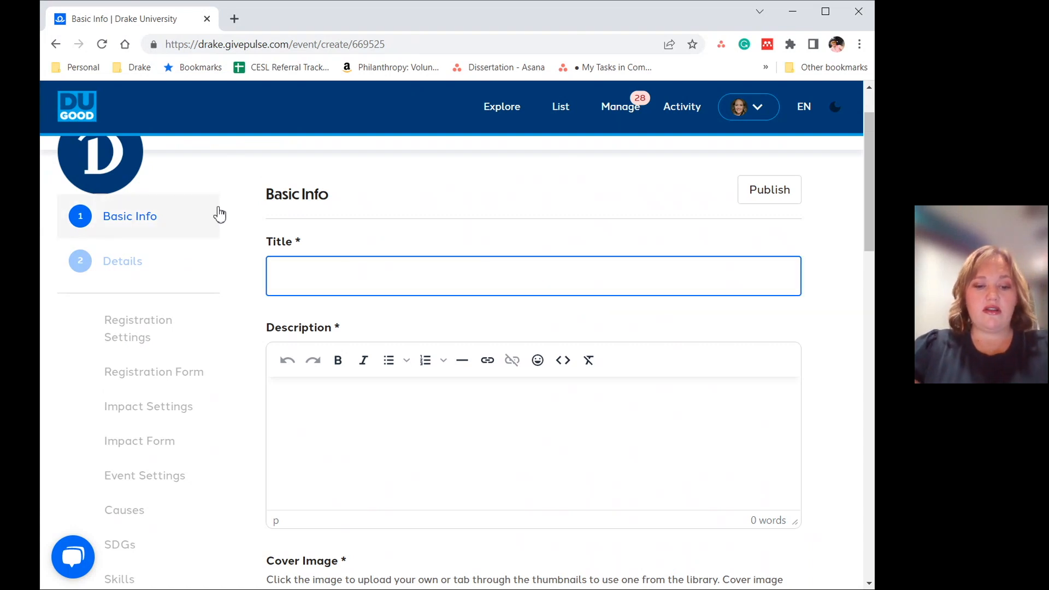
pyautogui.write('Event Title')
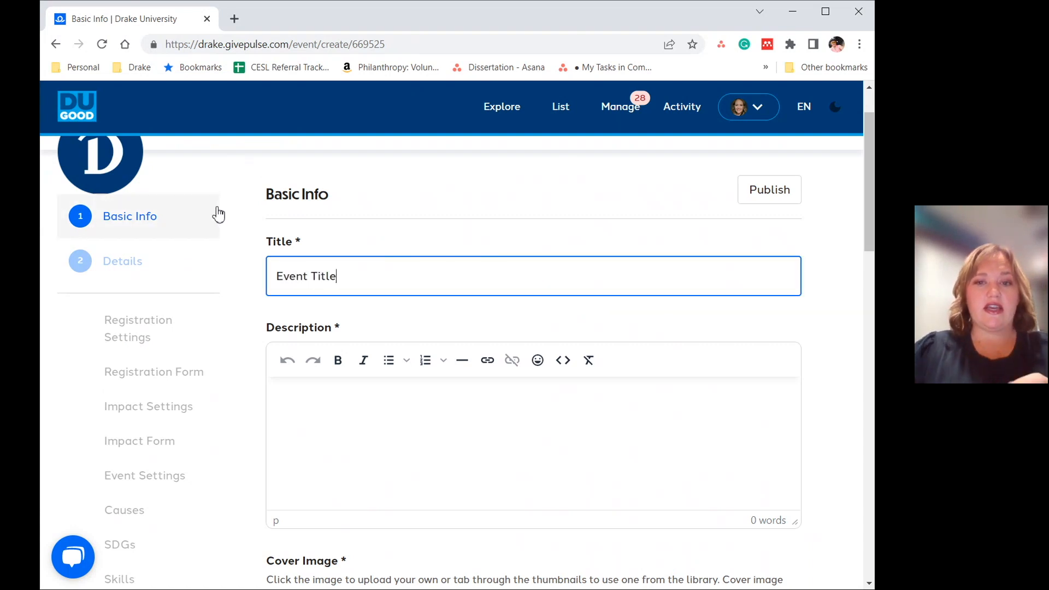
pyautogui.click(332, 438)
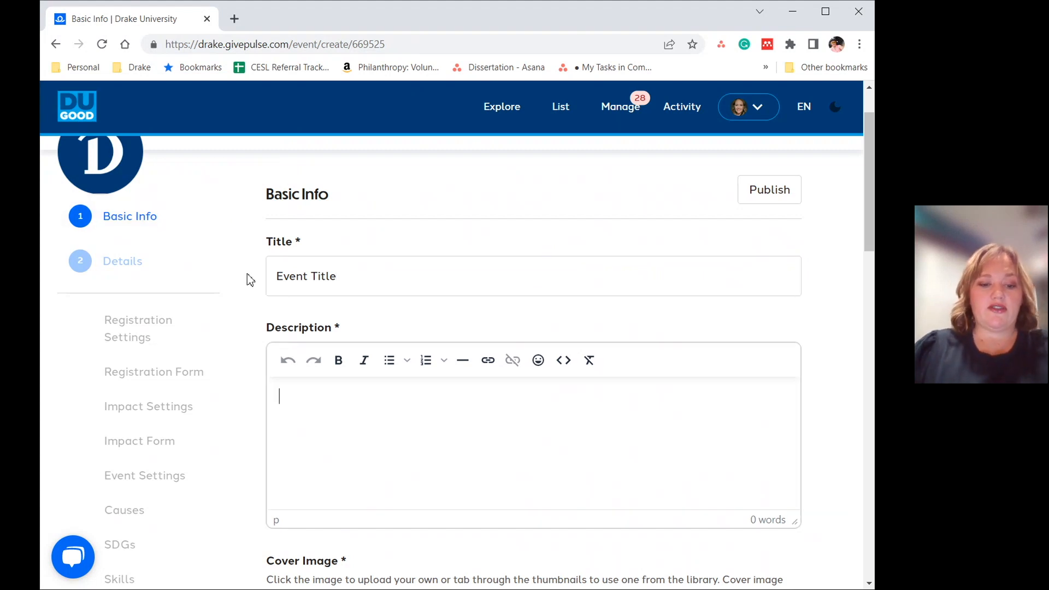
pyautogui.write('Sample')
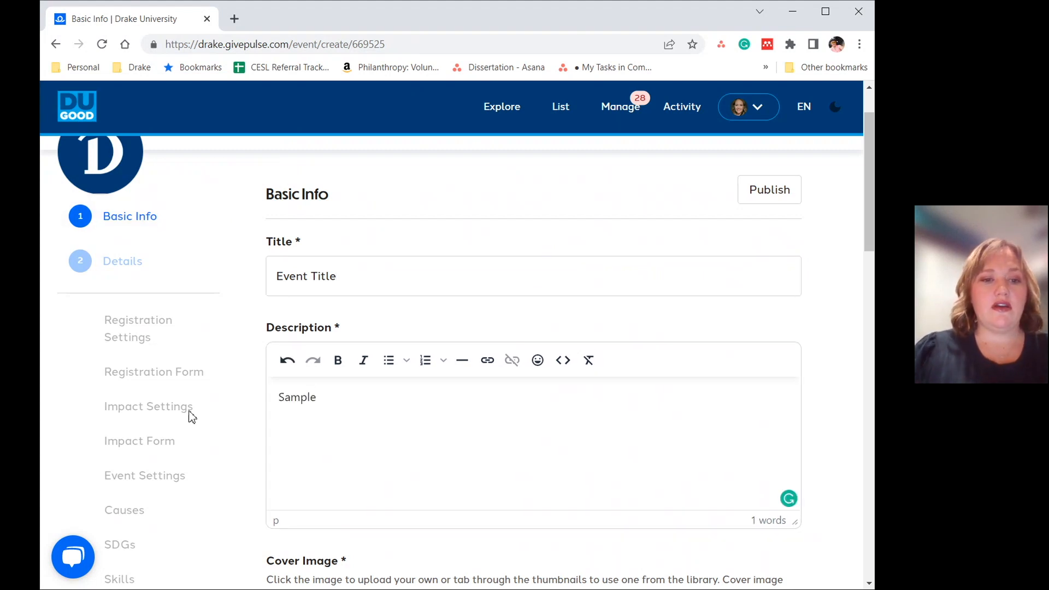
# - Examine the cover image, administrator, event type, frequency and privacy level fields of the Basic Info form
pyautogui.scroll(-4, 541, 552)
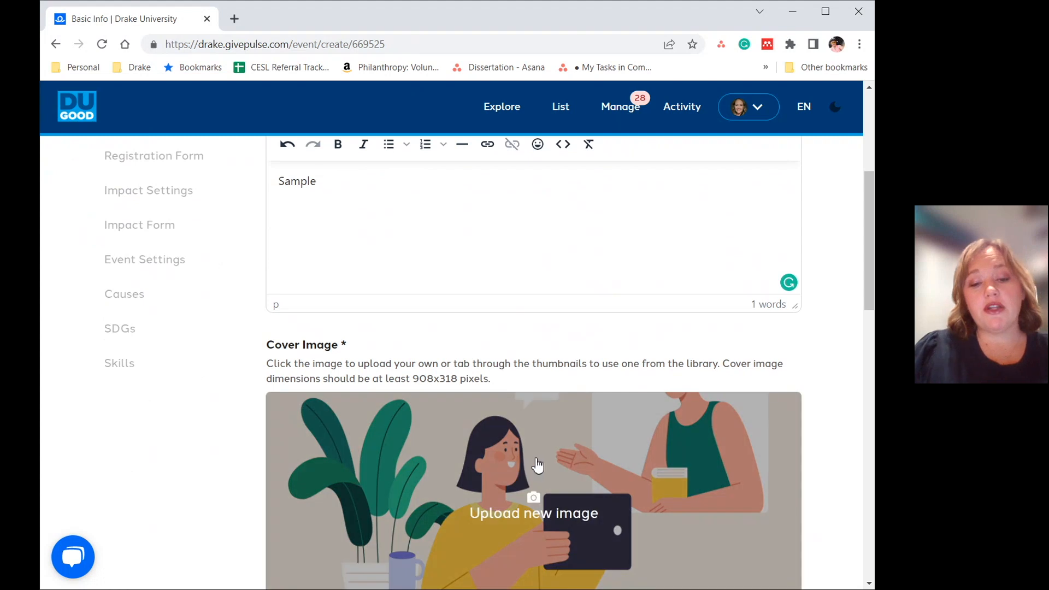
pyautogui.scroll(-1, 537, 465)
pyautogui.scroll(-2, 516, 414)
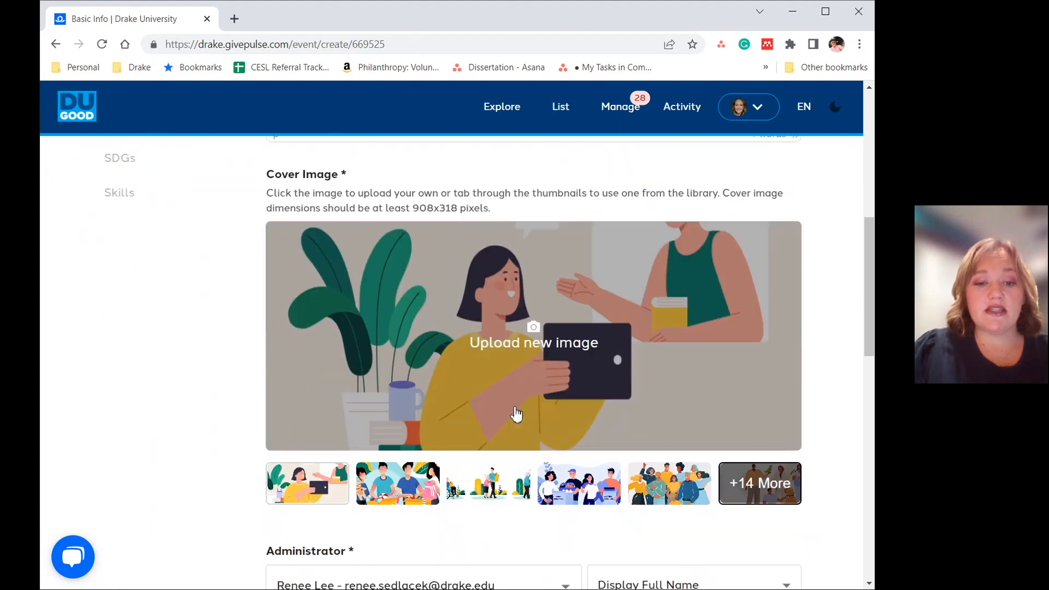
pyautogui.scroll(-1, 516, 415)
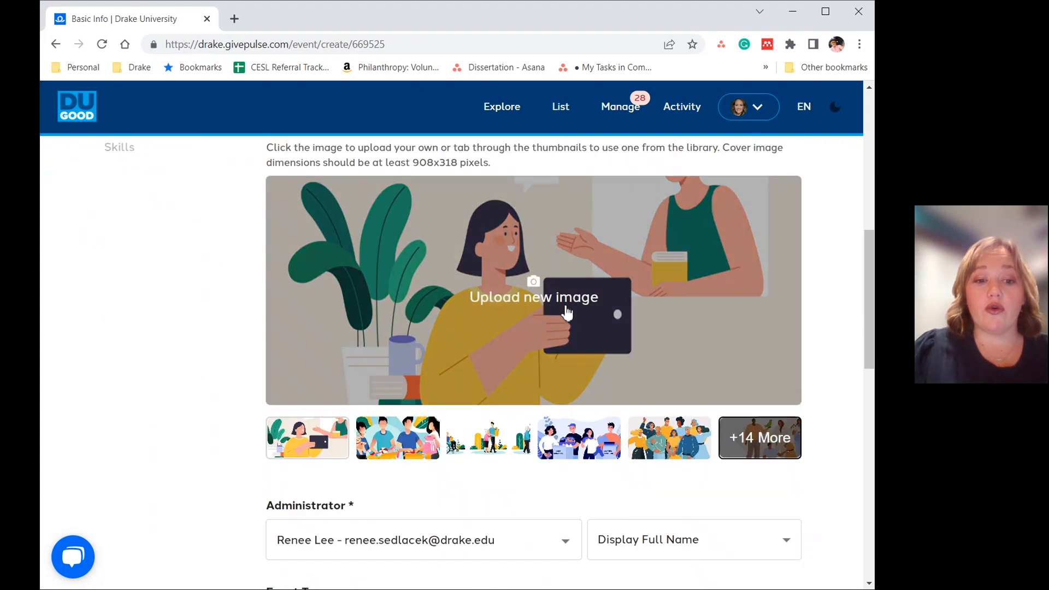
pyautogui.scroll(-4, 375, 339)
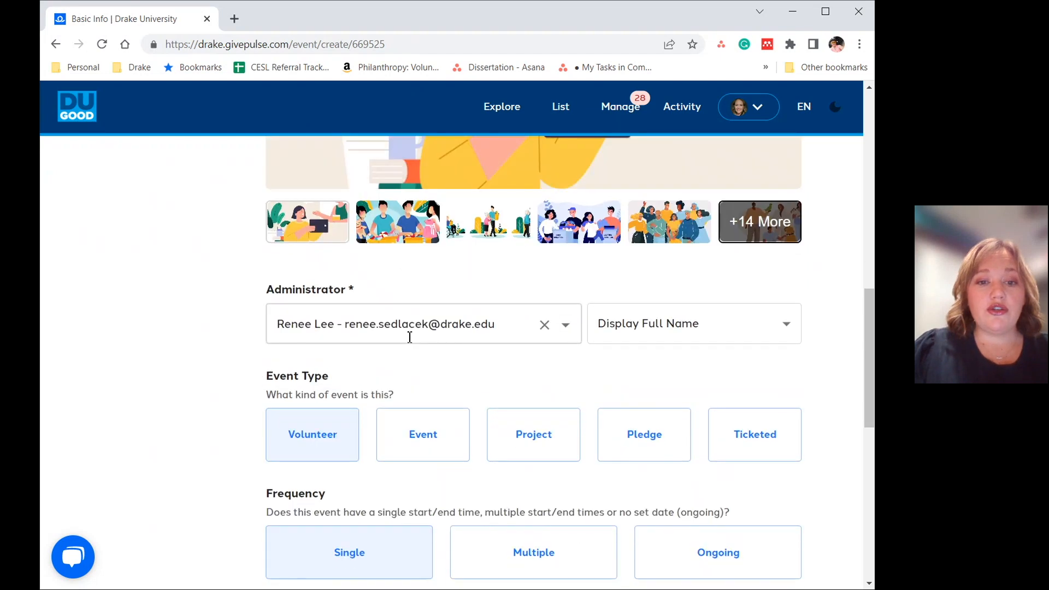
pyautogui.click(567, 326)
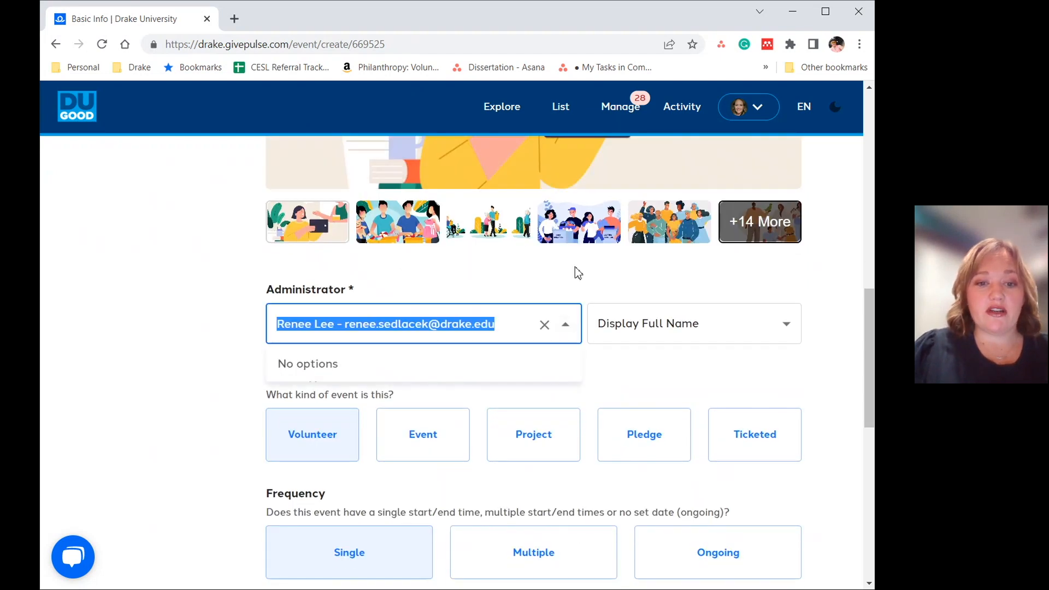
pyautogui.click(576, 281)
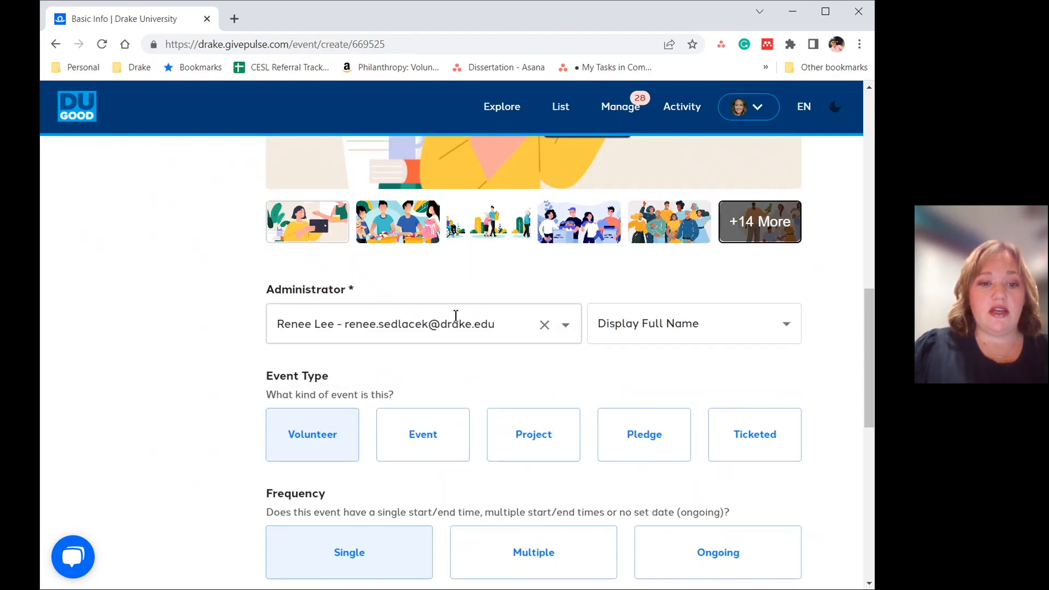
pyautogui.scroll(-3, 456, 315)
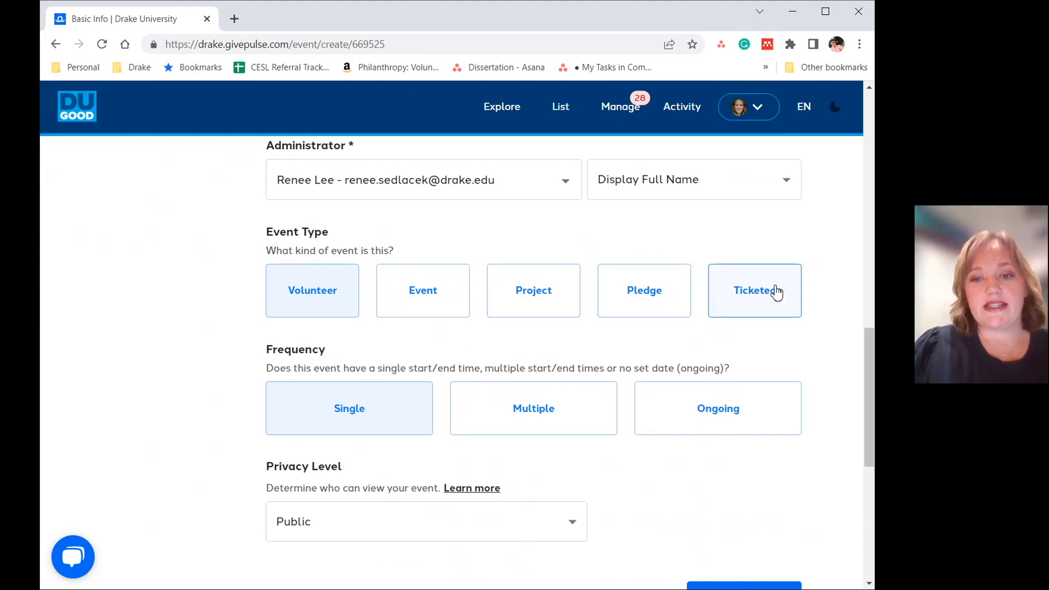
pyautogui.scroll(-1, 384, 403)
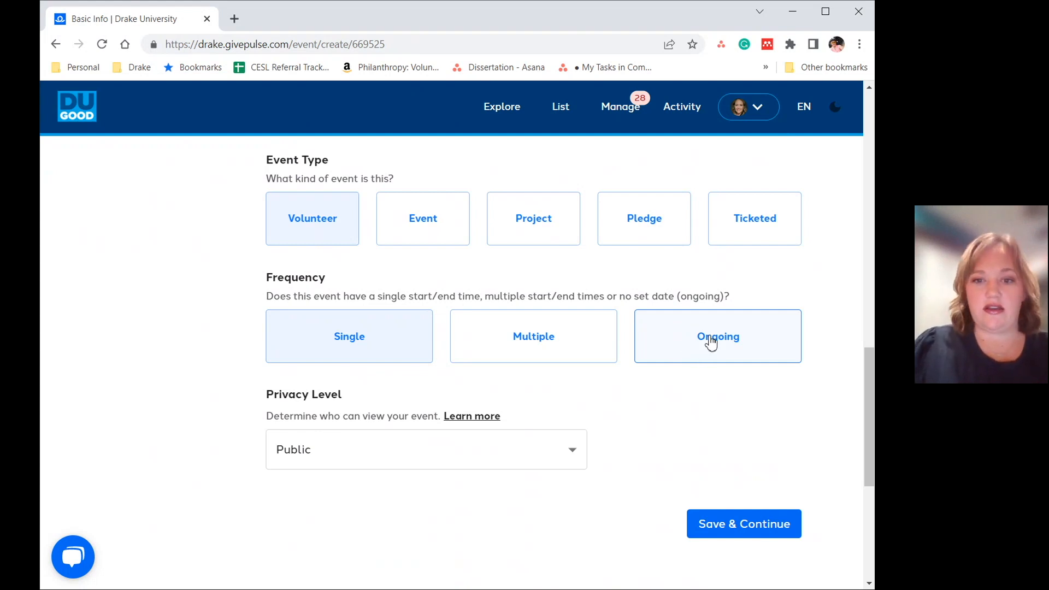
pyautogui.scroll(-3, 656, 425)
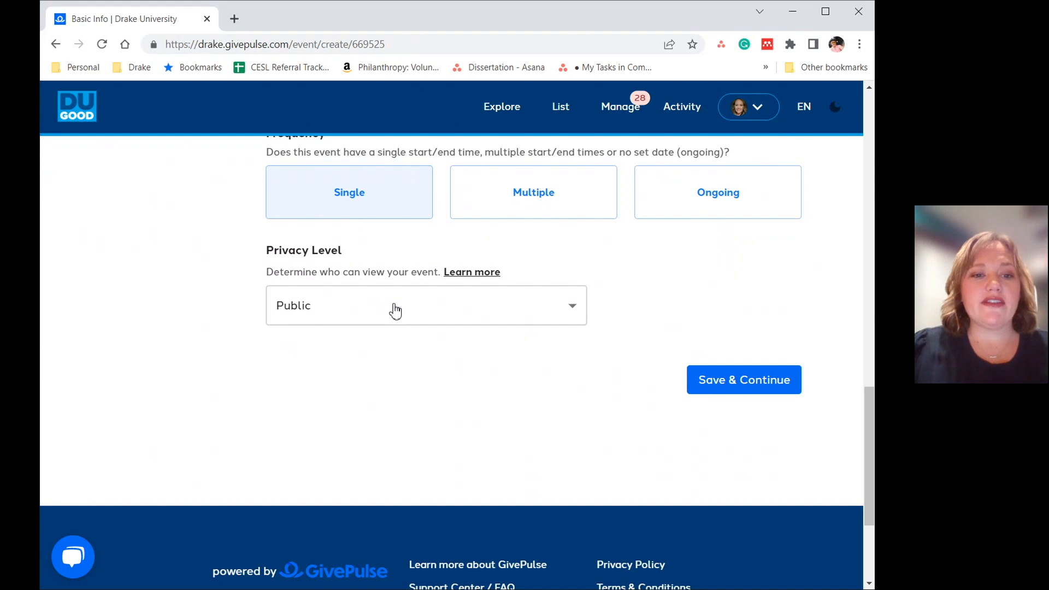
# - Check the available privacy levels without changing the setting, and save the basic info to continue to the event details
pyautogui.click(575, 306)
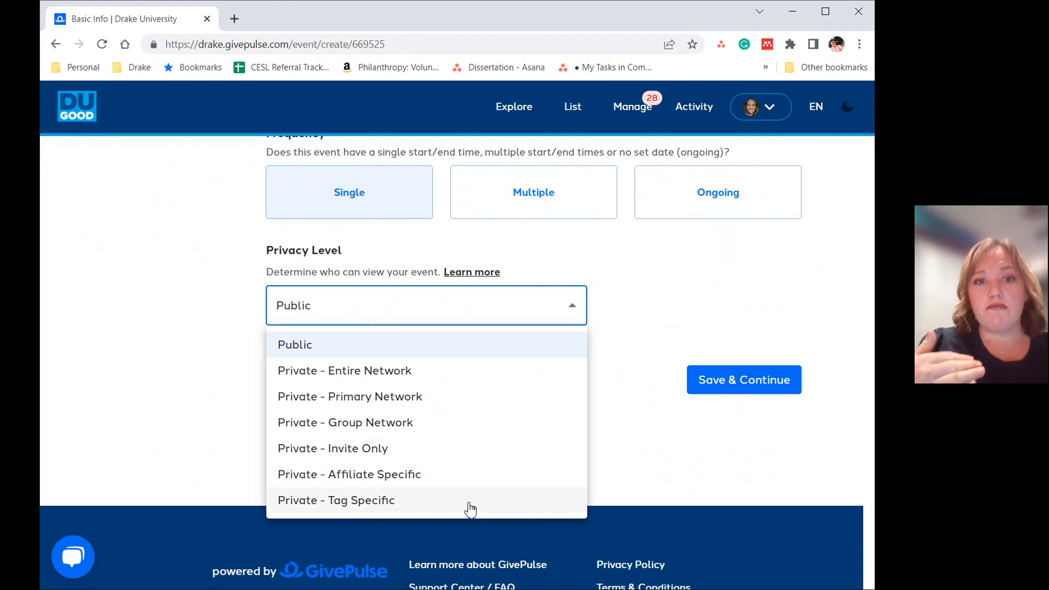
pyautogui.click(629, 470)
pyautogui.click(714, 377)
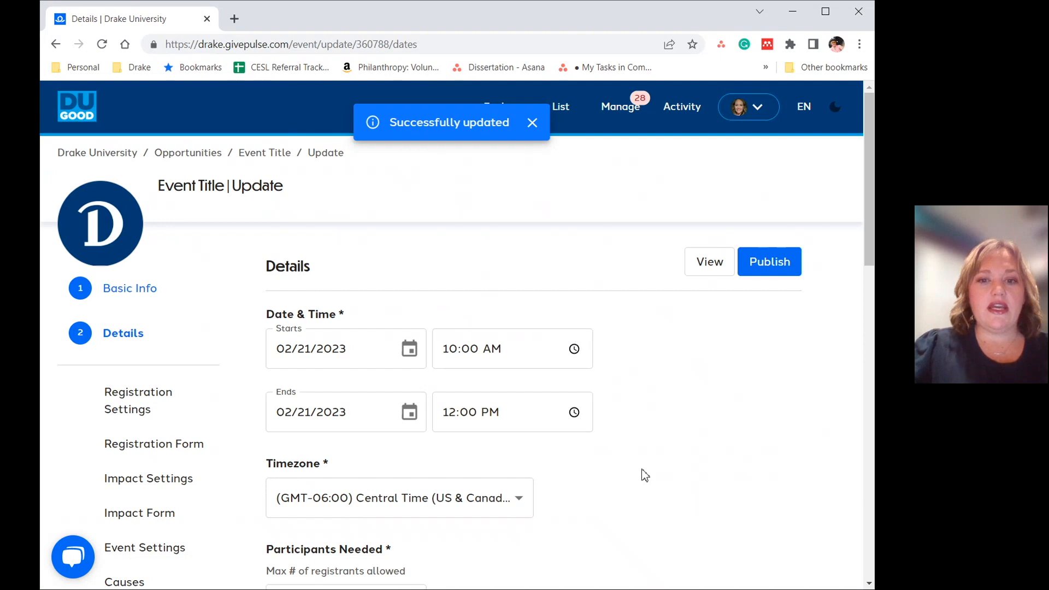
# - Examine the date and time, timezone, participants needed and address fields on the event's Details page
pyautogui.scroll(-2, 420, 368)
pyautogui.scroll(-10, 421, 361)
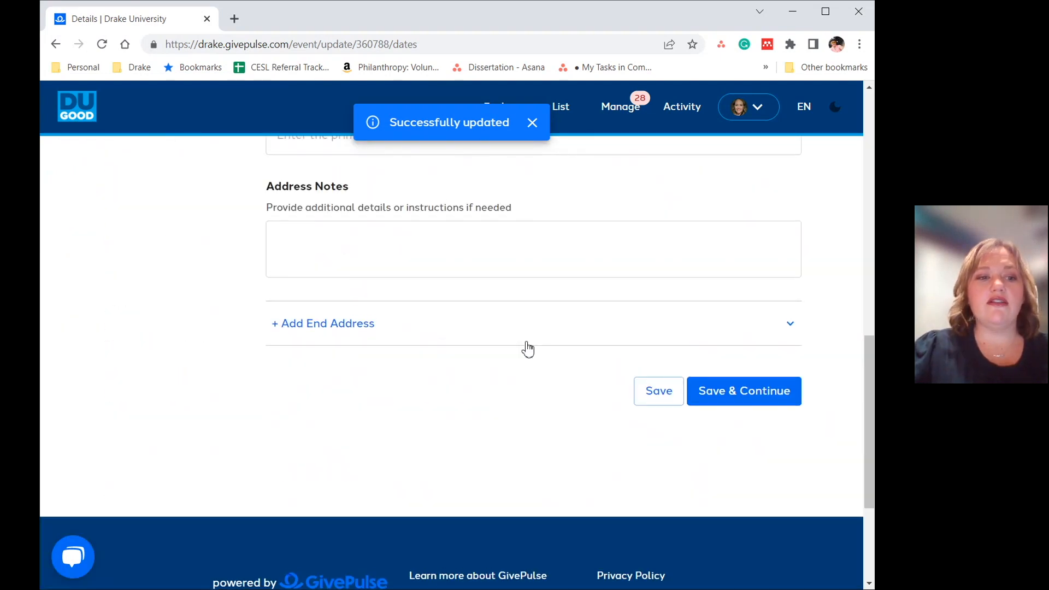
pyautogui.scroll(12, 527, 349)
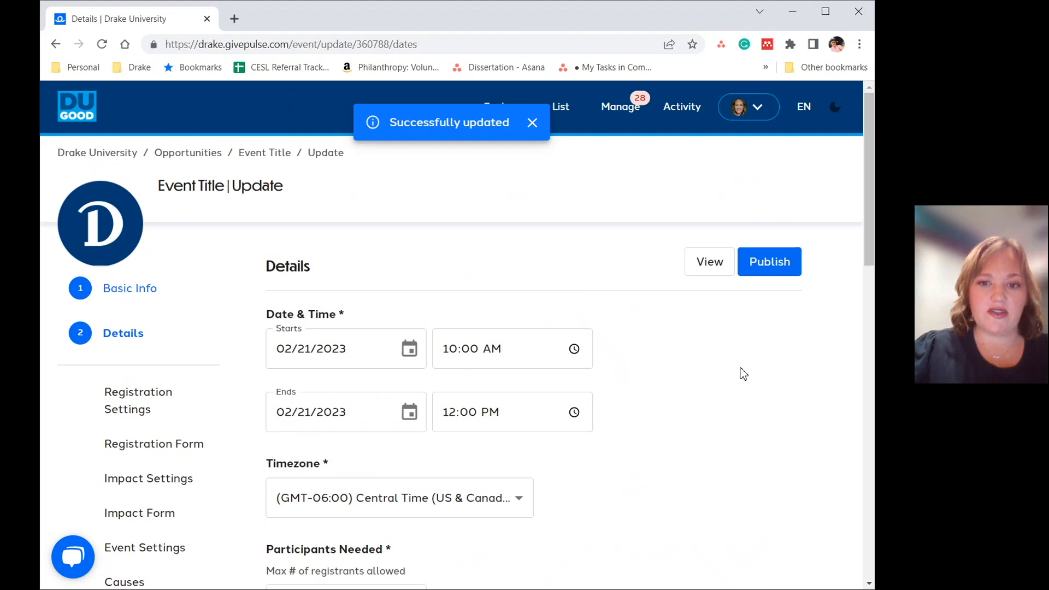
pyautogui.scroll(-4, 584, 457)
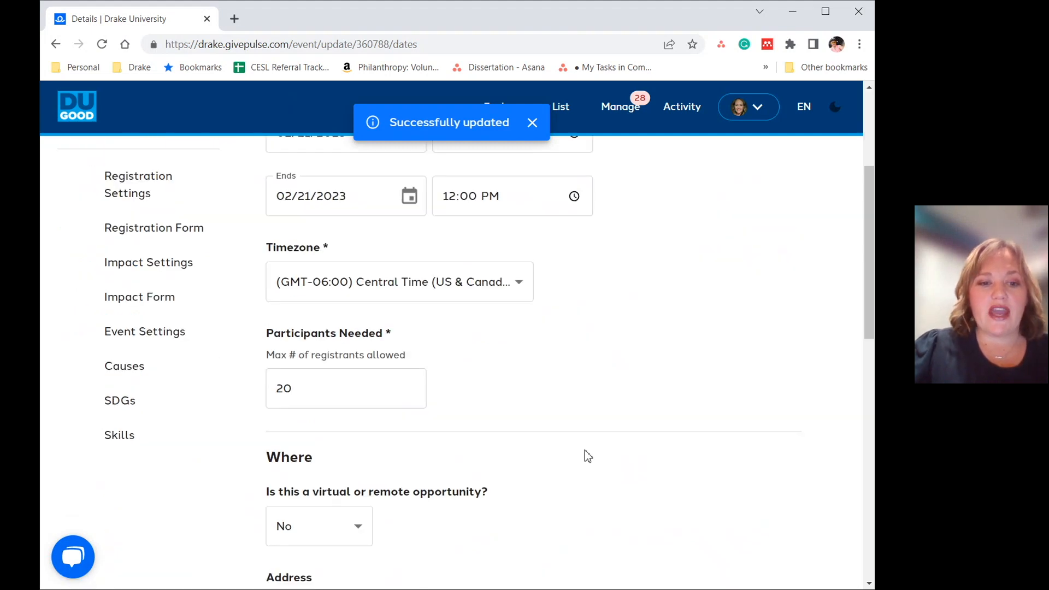
pyautogui.scroll(-4, 587, 455)
pyautogui.scroll(-3, 587, 455)
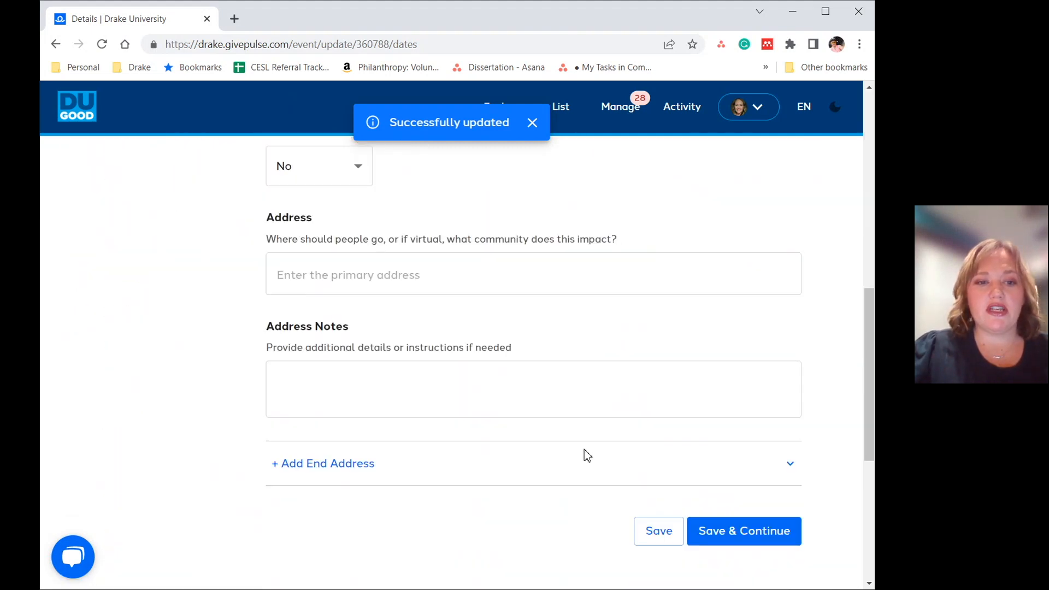
pyautogui.scroll(7, 604, 414)
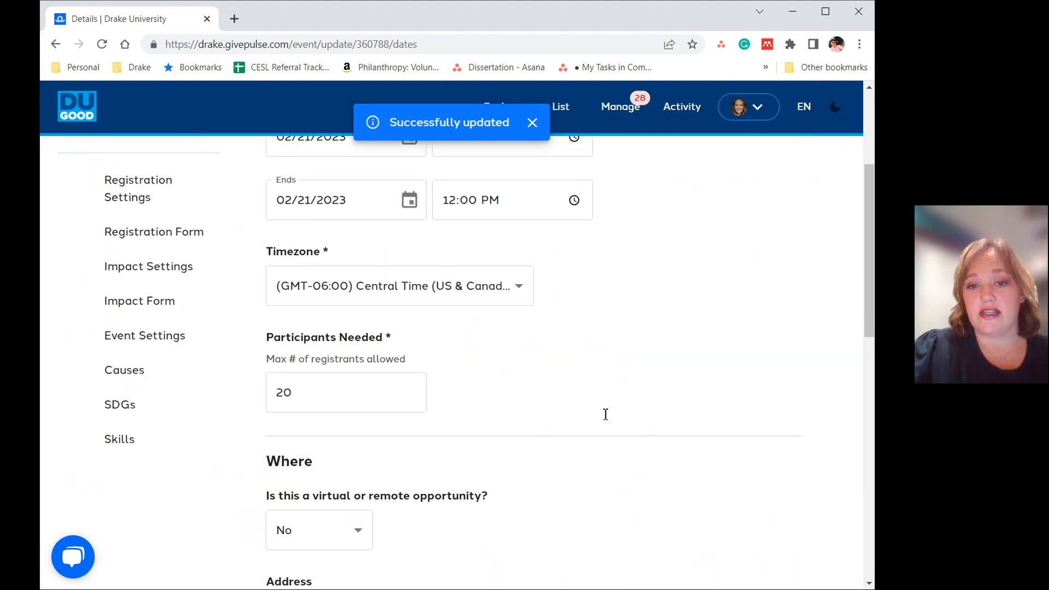
pyautogui.scroll(4, 605, 414)
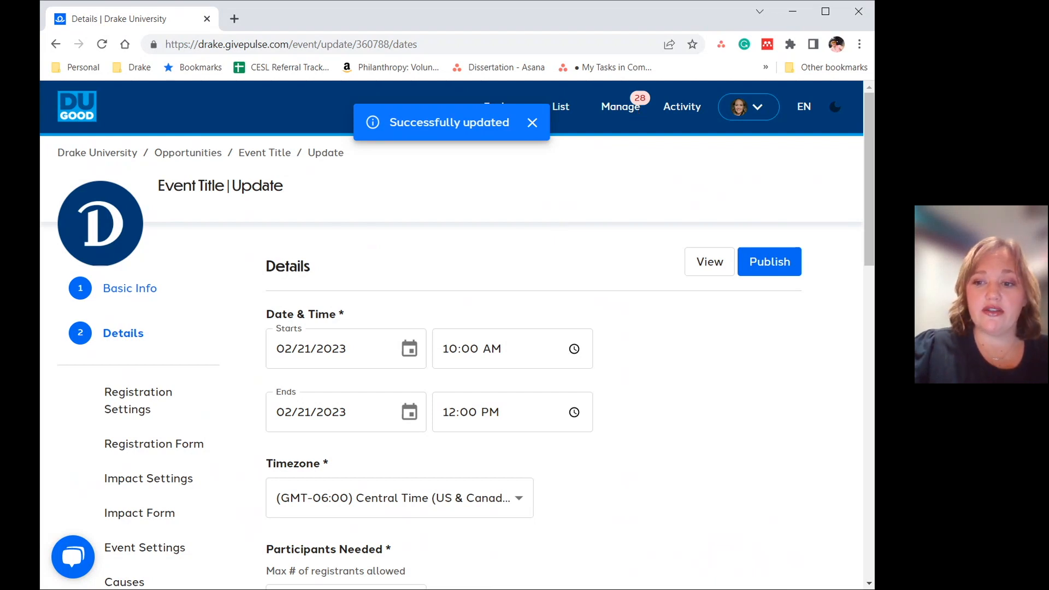
# - View the list of managed registrations and switch to the list of managed events
pyautogui.click(627, 111)
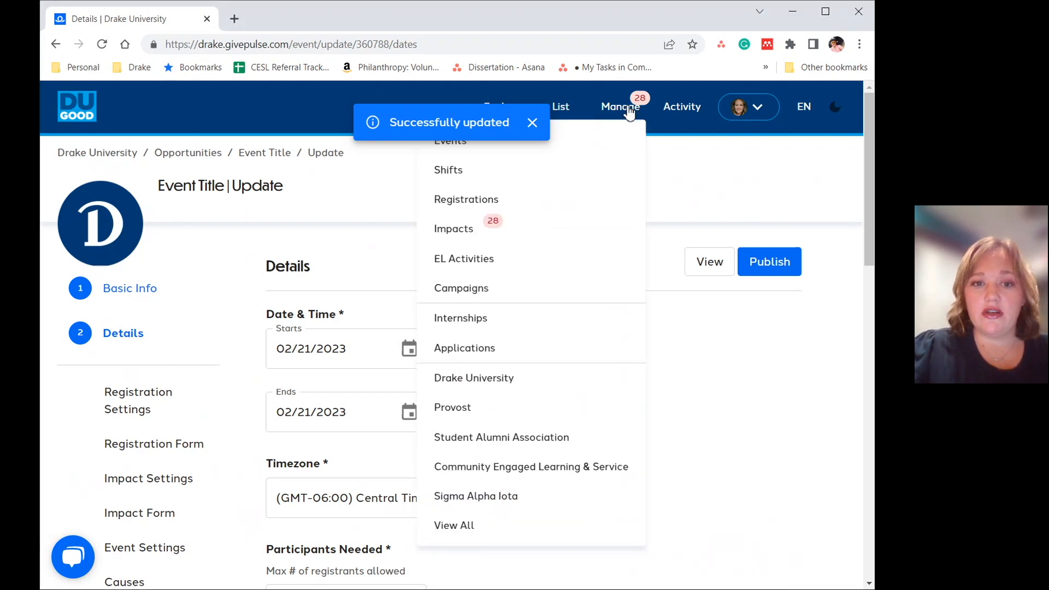
pyautogui.click(474, 200)
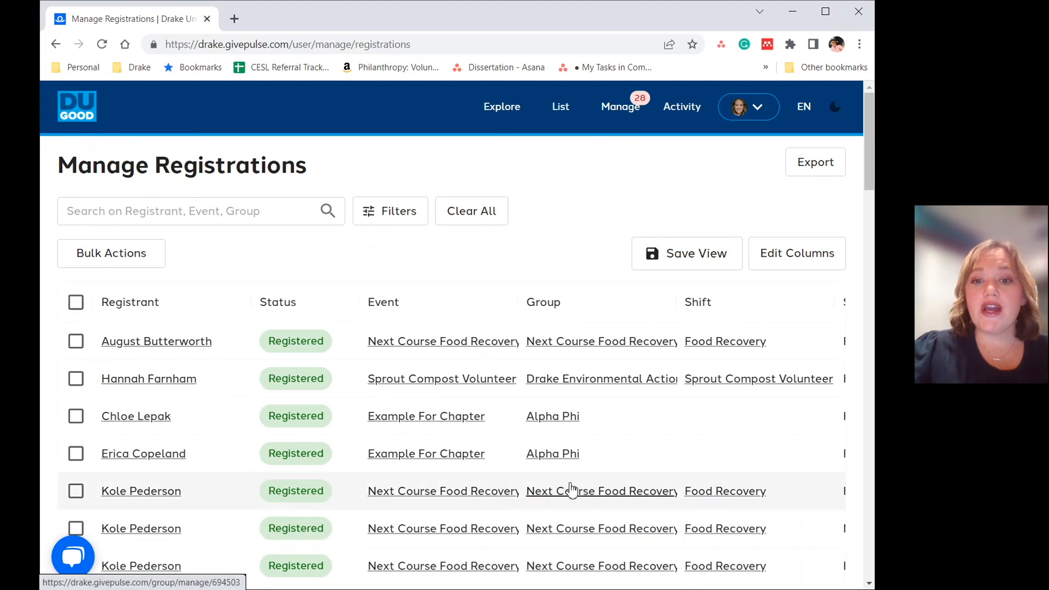
pyautogui.click(628, 106)
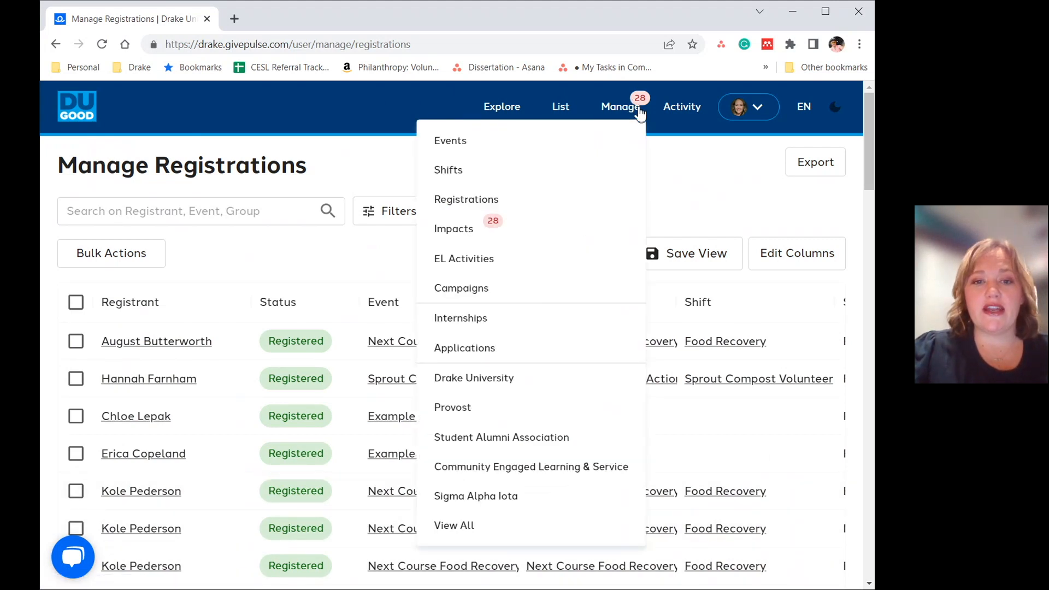
pyautogui.click(456, 143)
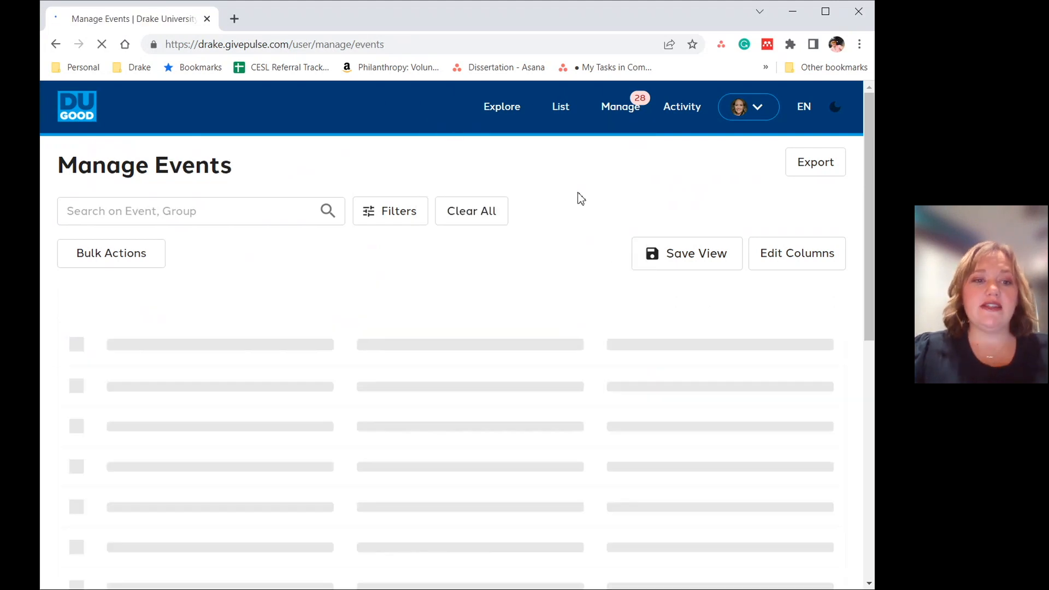